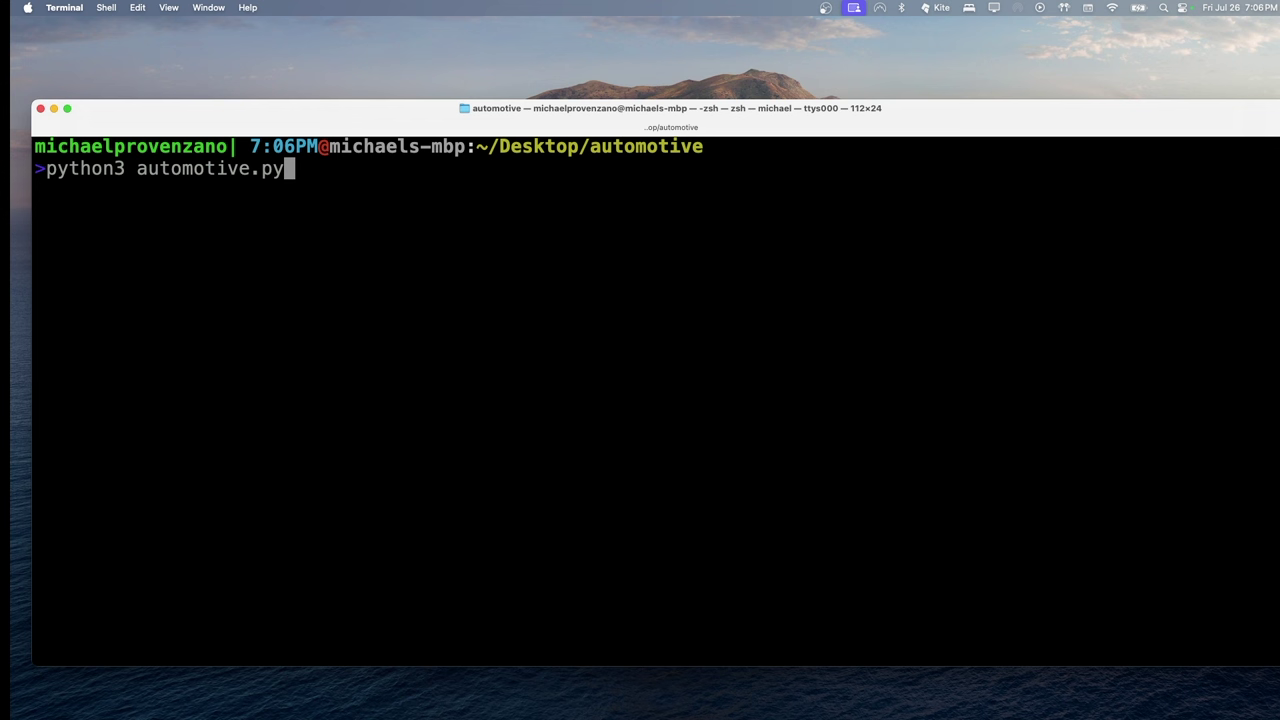
Run automotive.py and enter 'Dune Part Two' as the movie name to download it.
key("Return")
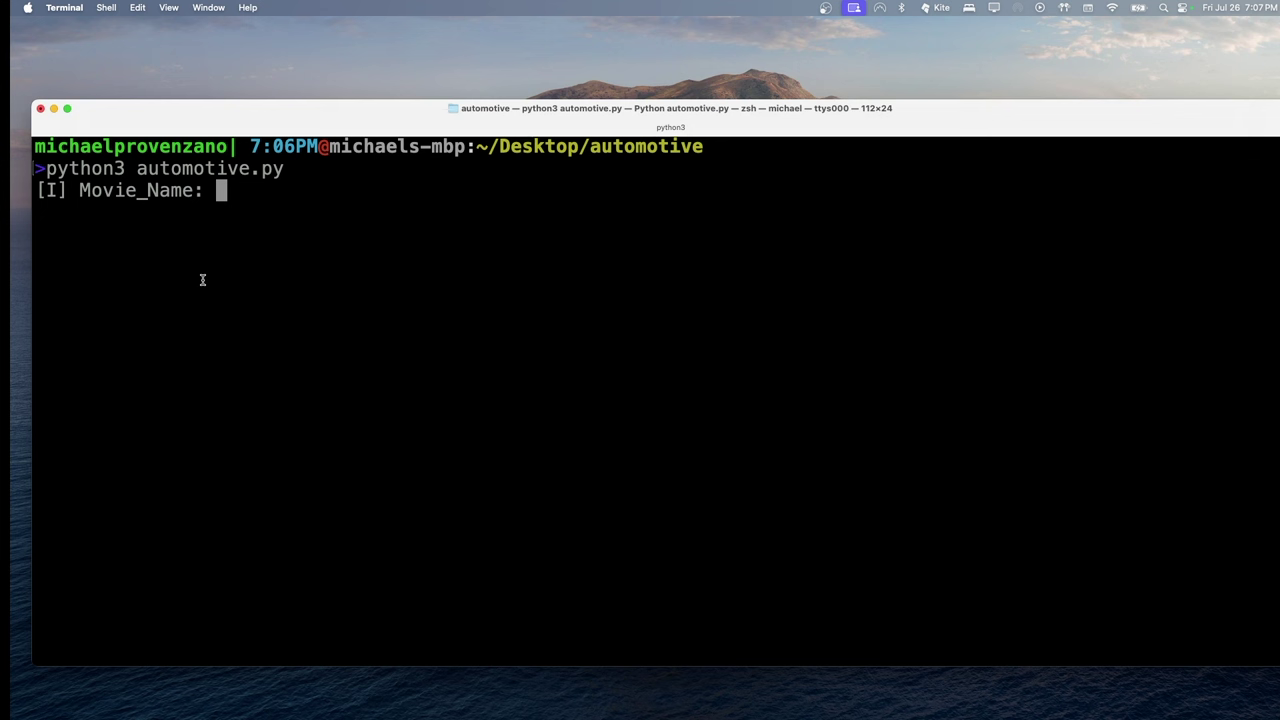
type("Dune P")
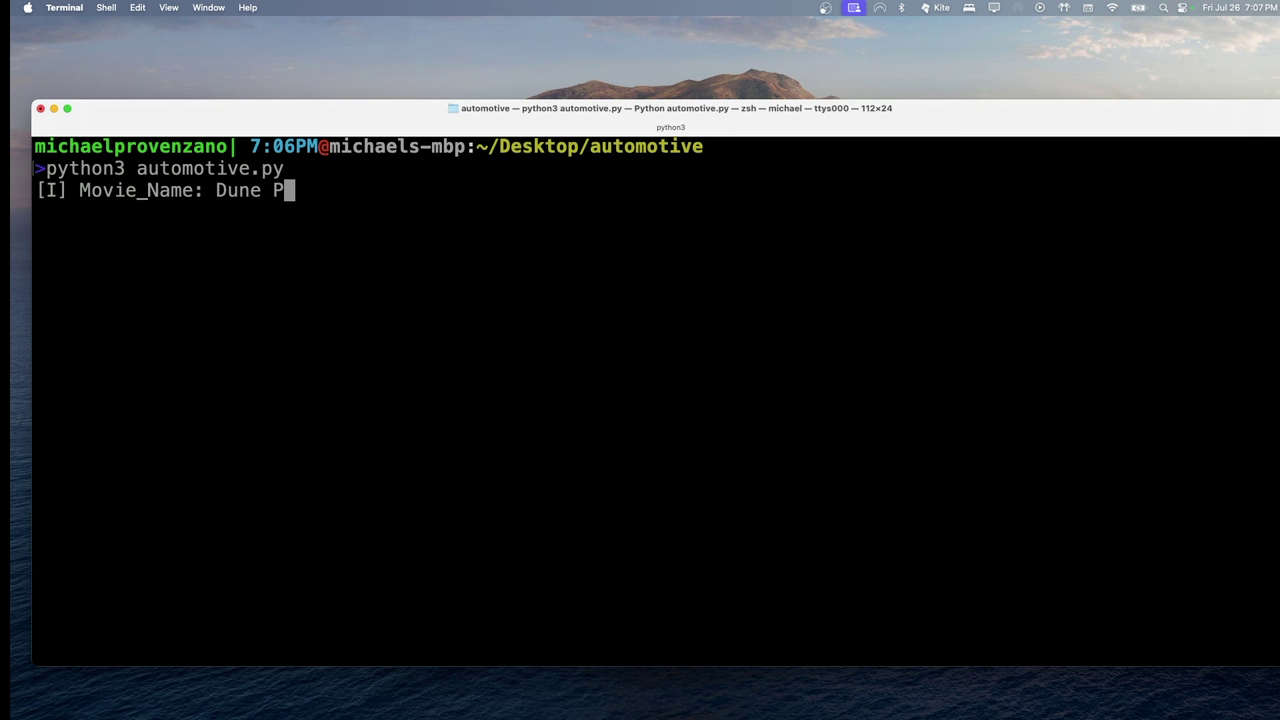
type("art Tw")
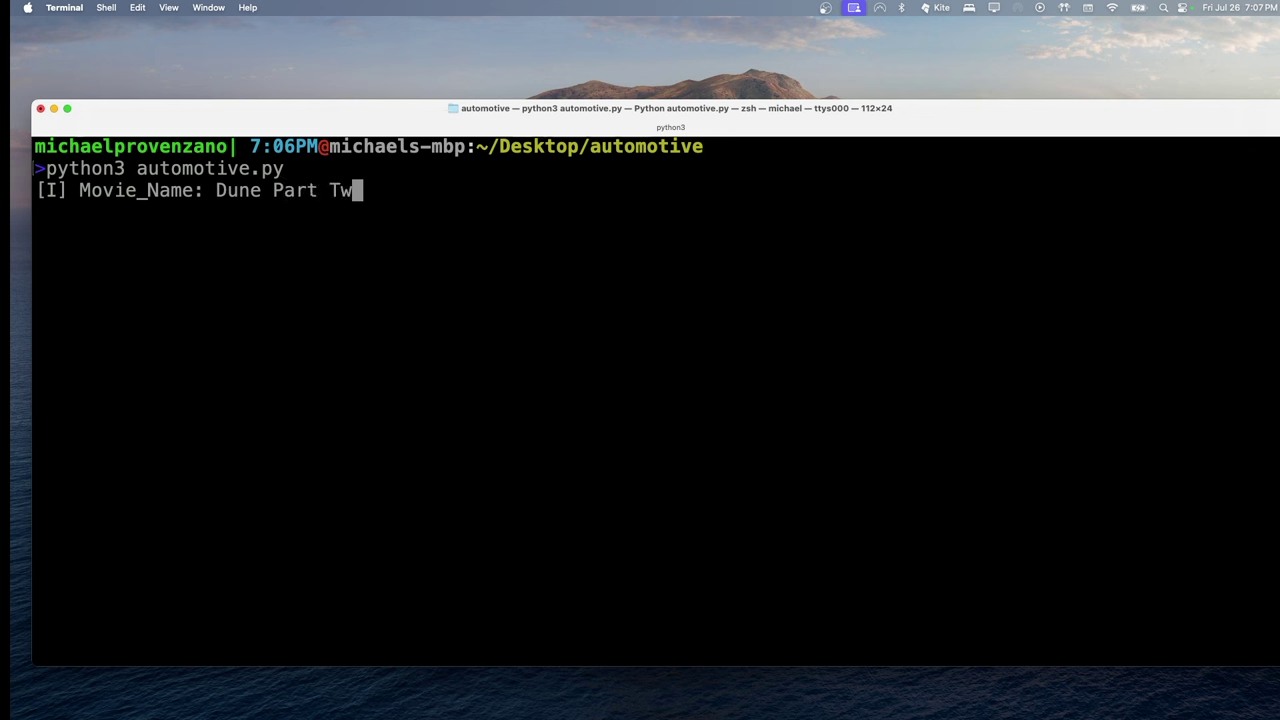
type("o")
key("Return")
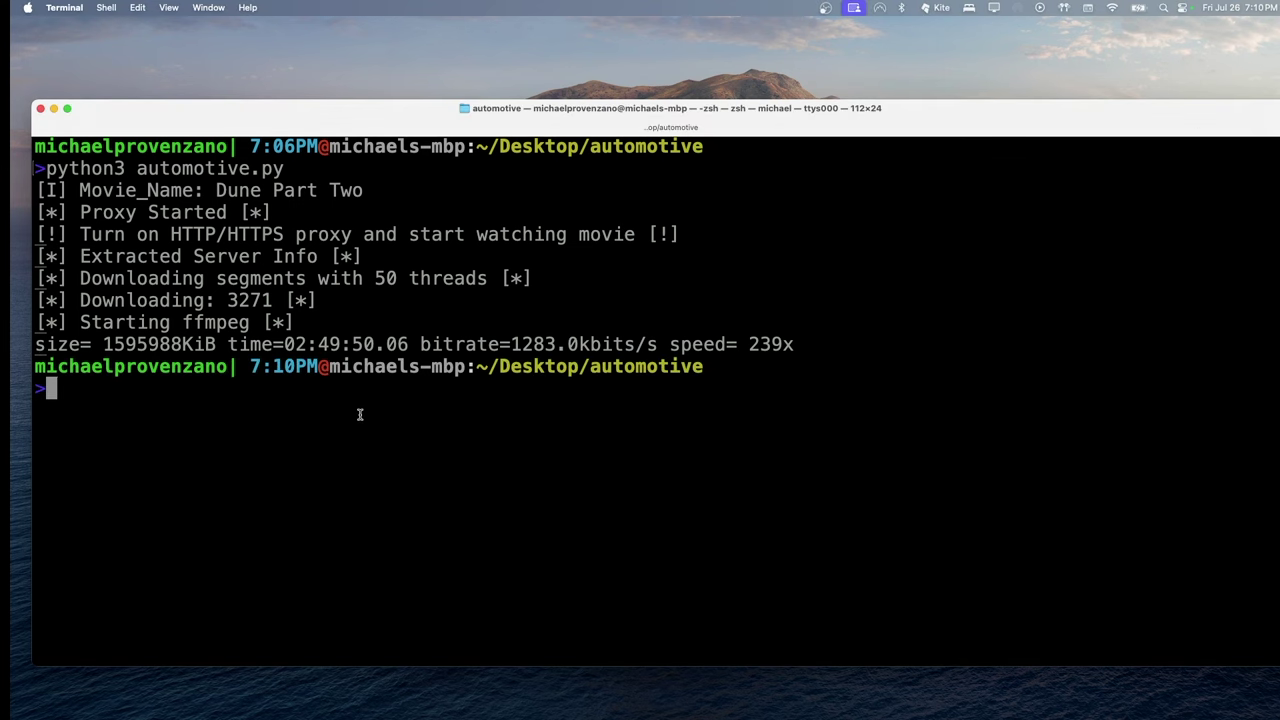
type("open ")
type("D")
Open the downloaded 'Dune Part Two.mp4' from Terminal with the open command.
key("Tab")
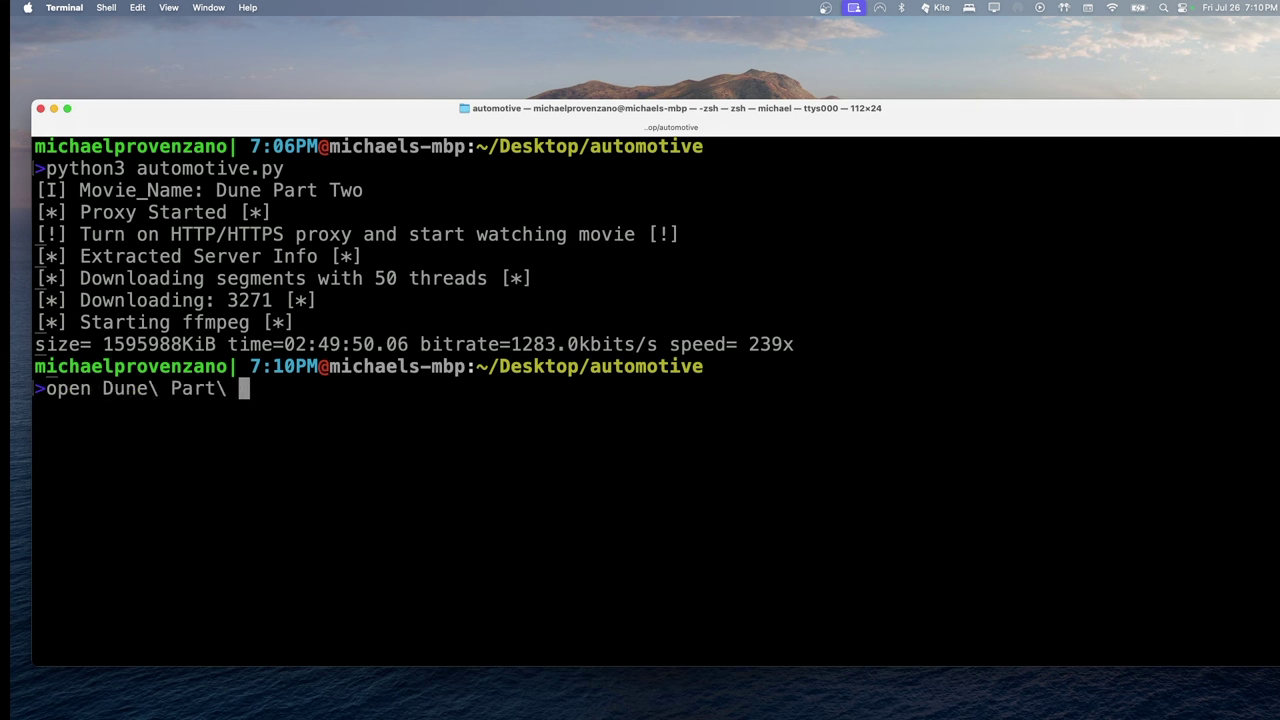
type("T")
key("Tab")
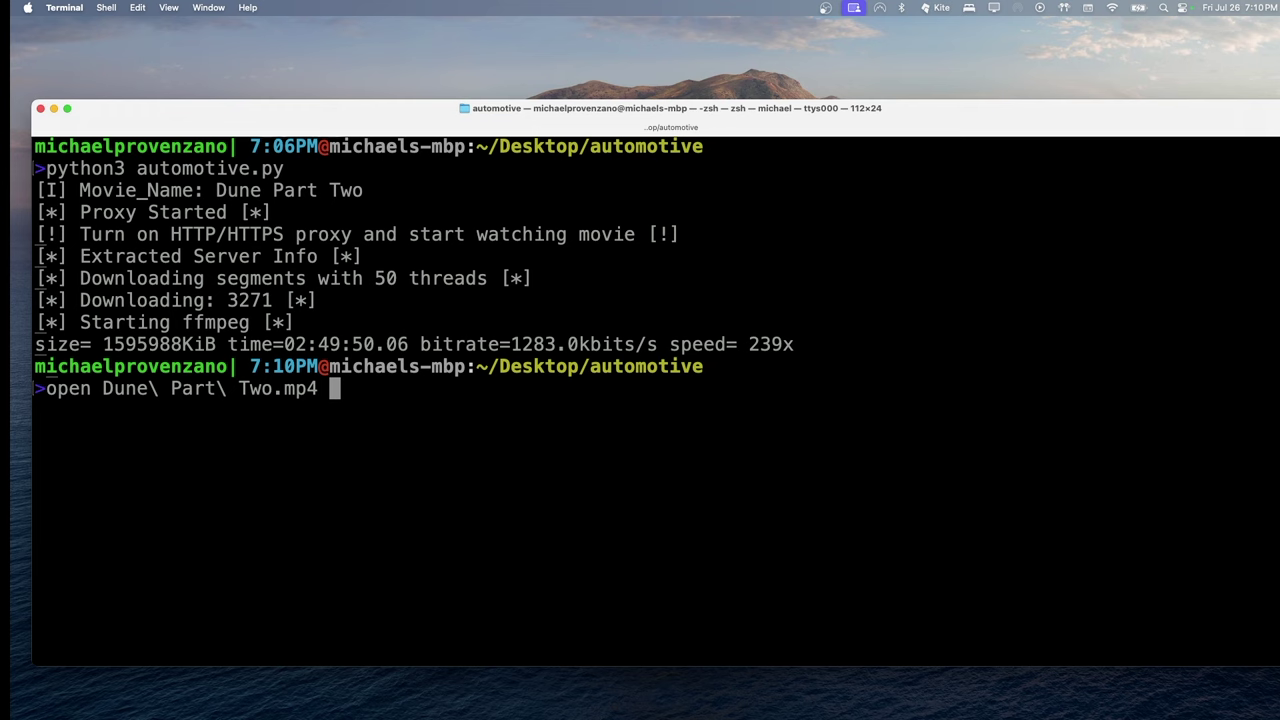
key("Return")
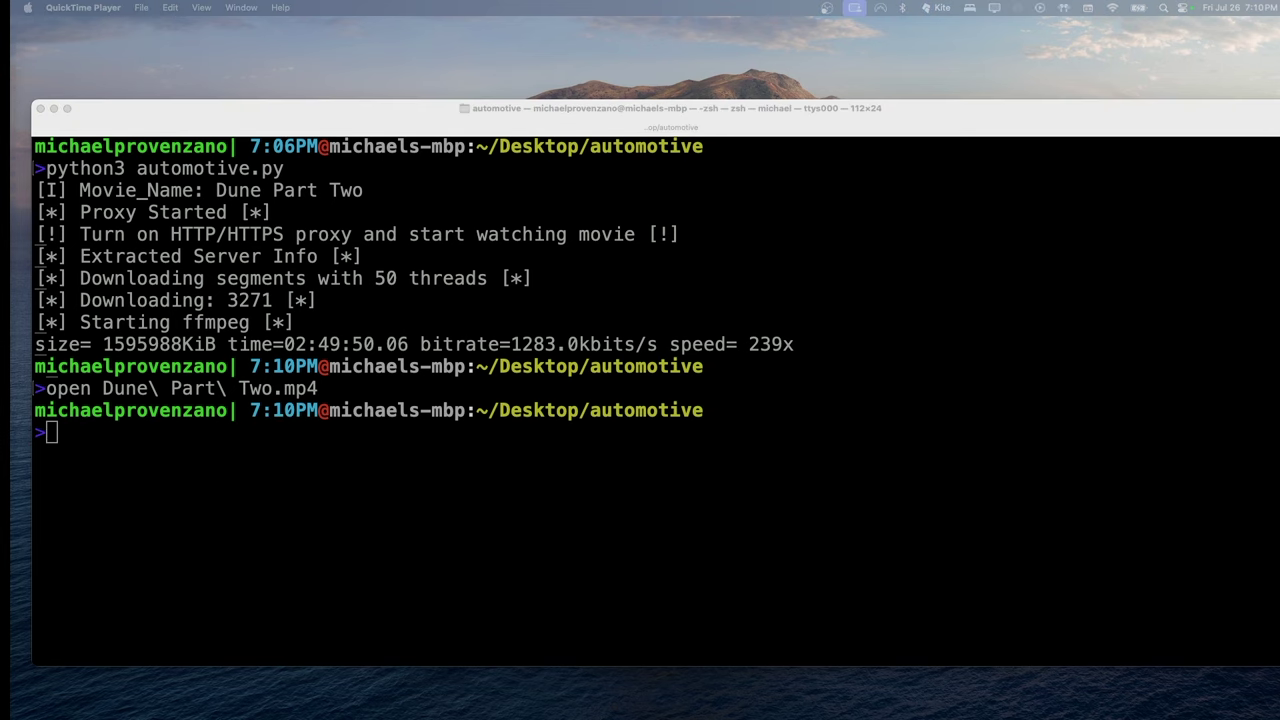
Play Dune Part Two, scrub ahead past twelve minutes to later scenes, then quit QuickTime.
mouse_move(397, 85)
left_mouse_down()
mouse_move(567, 89)
mouse_move(697, 60)
left_mouse_up()
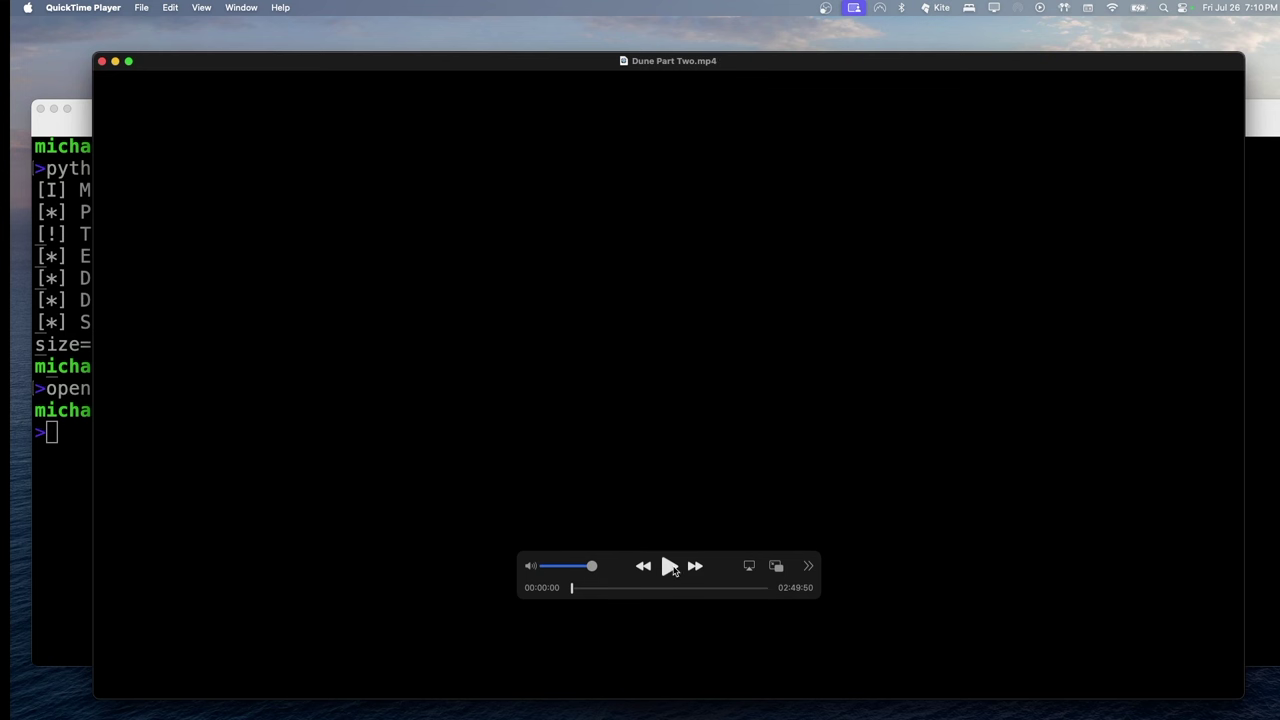
left_click(670, 566)
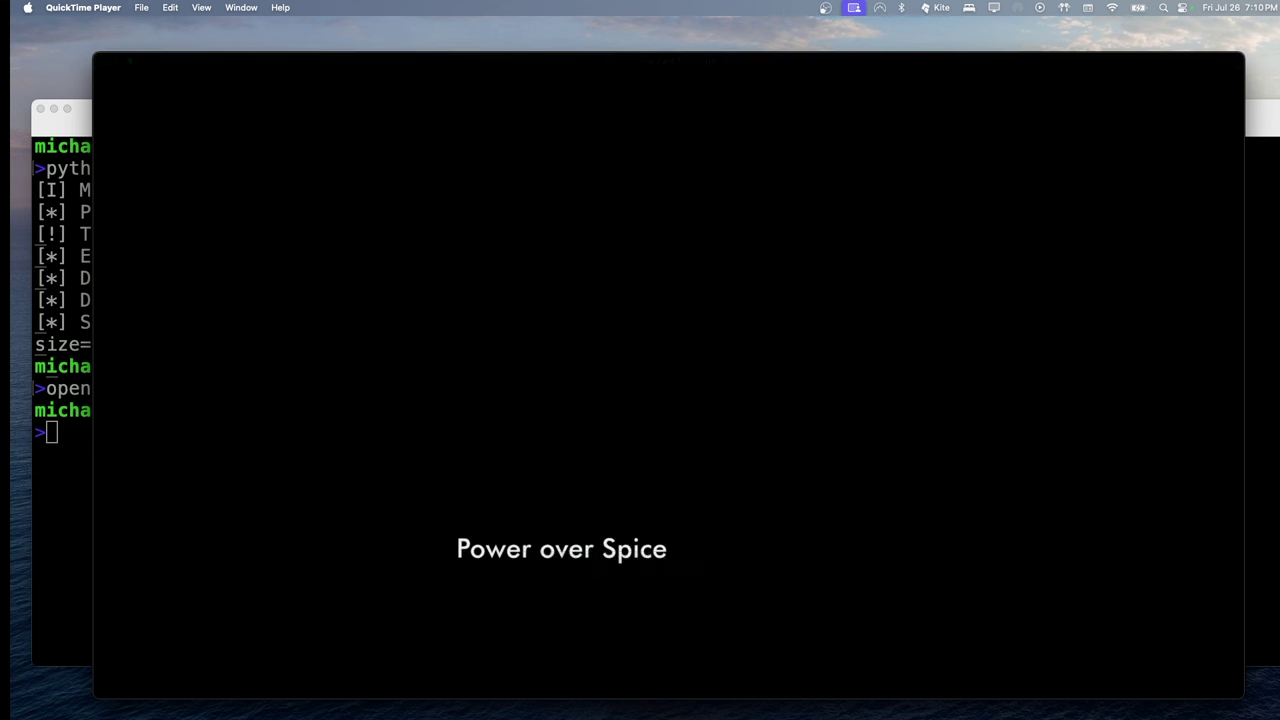
left_click_drag(574, 588, 610, 588)
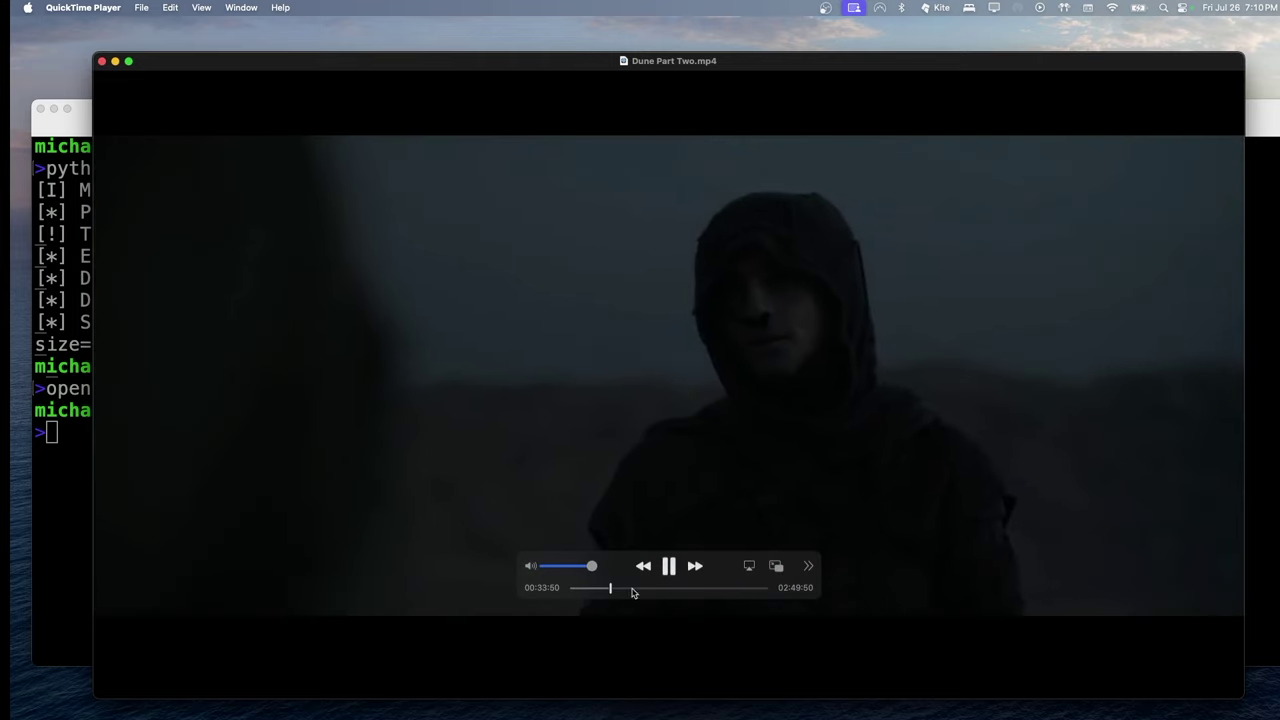
left_click(622, 588)
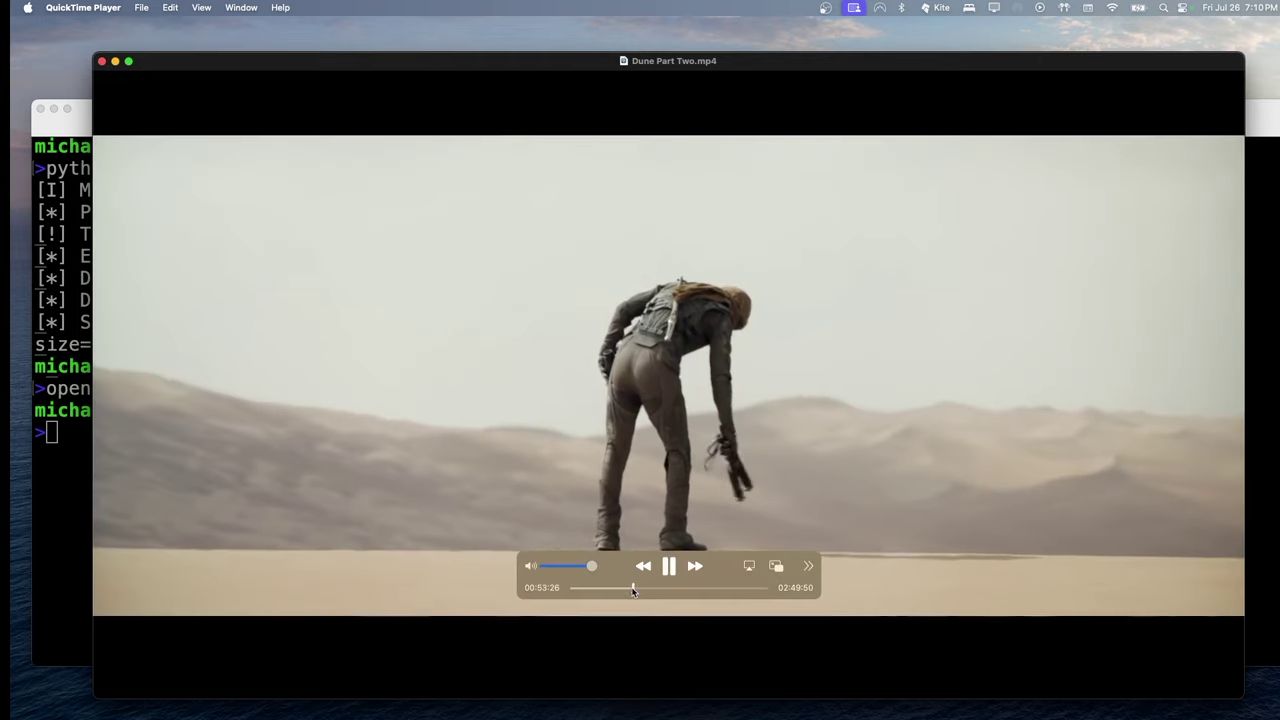
left_click(653, 588)
key("super+q")
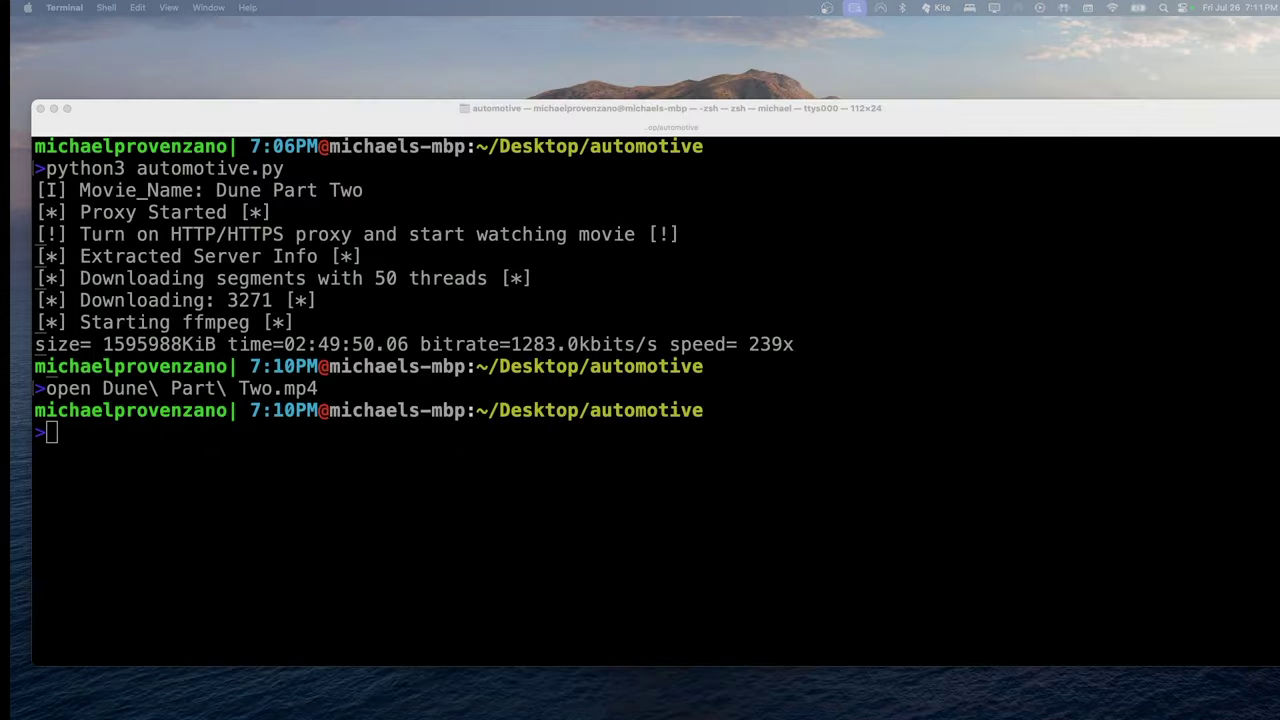